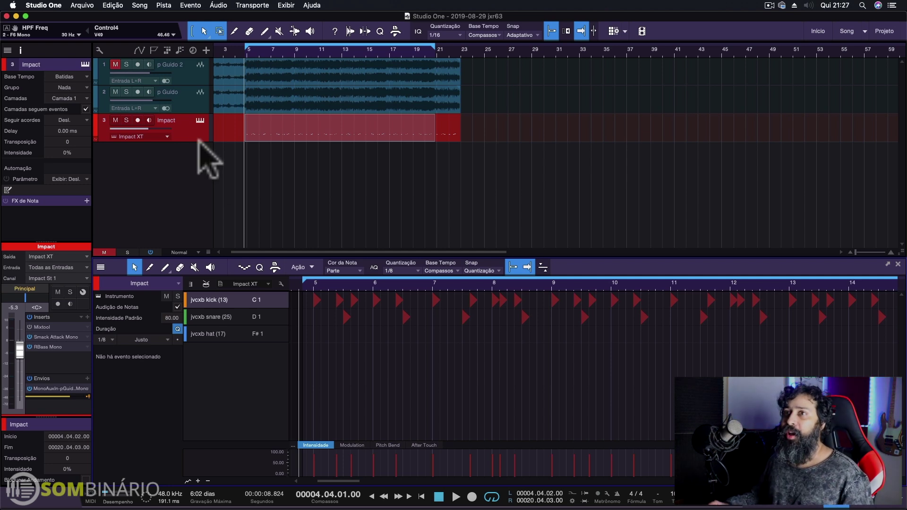
Solo the p Guido 2 track, show the mixer and play the track back with the master inserts bypassed
left_click(127, 64)
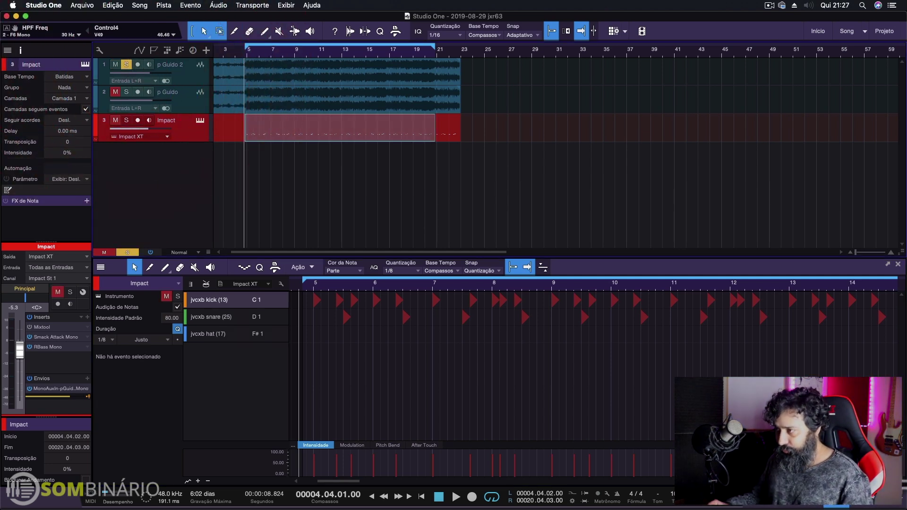
key("F3")
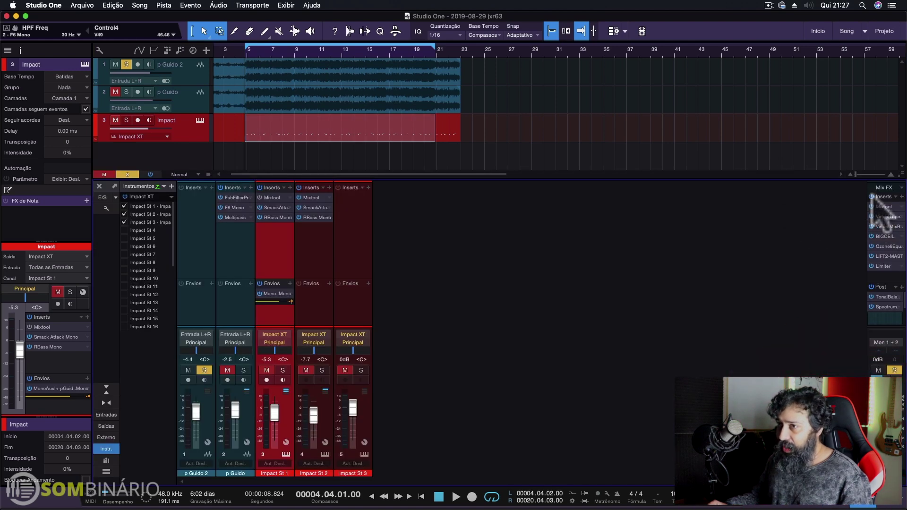
left_click(202, 260)
key("space")
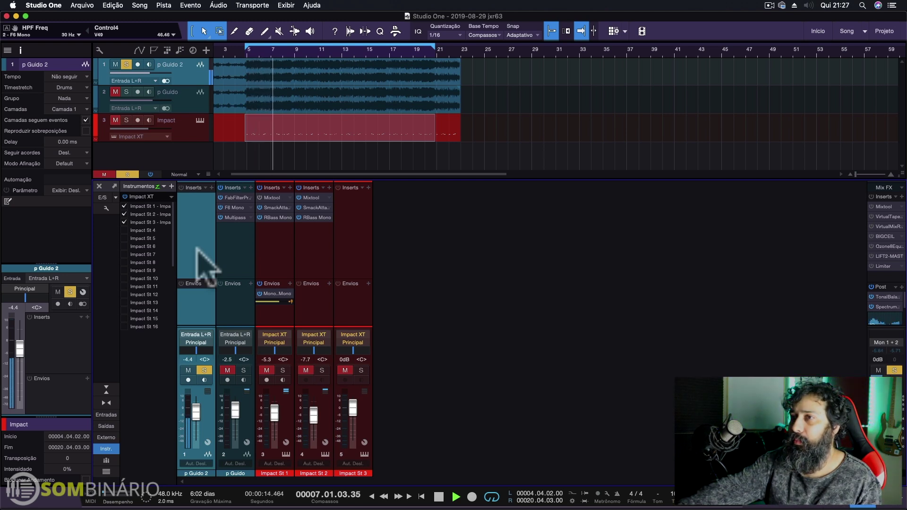
key("space")
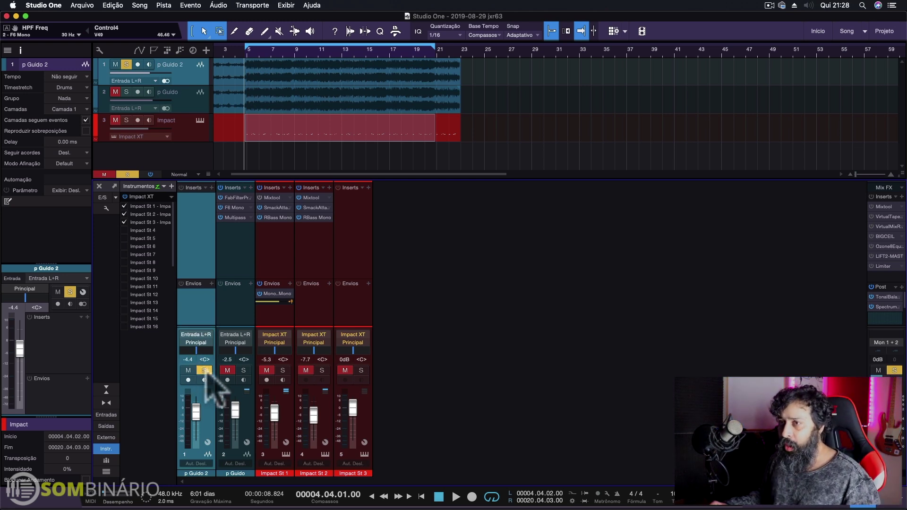
Take p Guido 2 out of solo and leave it muted, and unmute the p Guido track
left_click(188, 371)
left_click(204, 370)
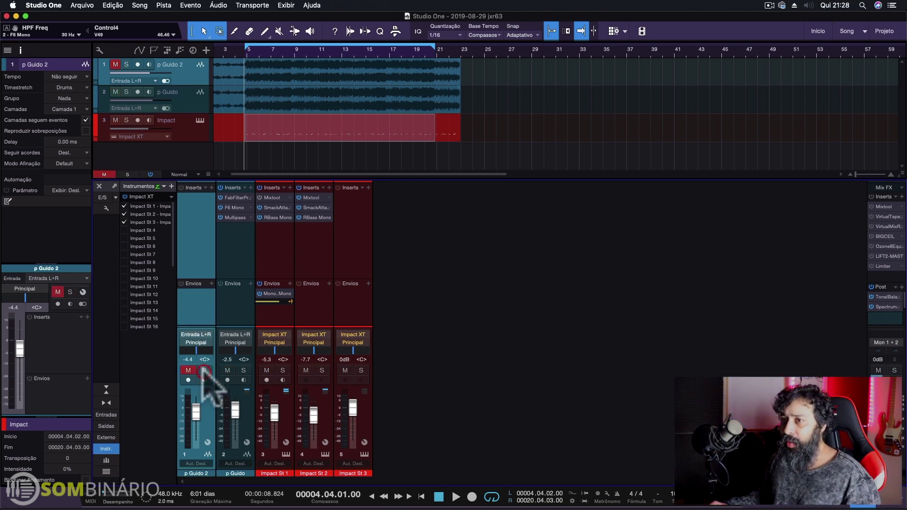
left_click(243, 371)
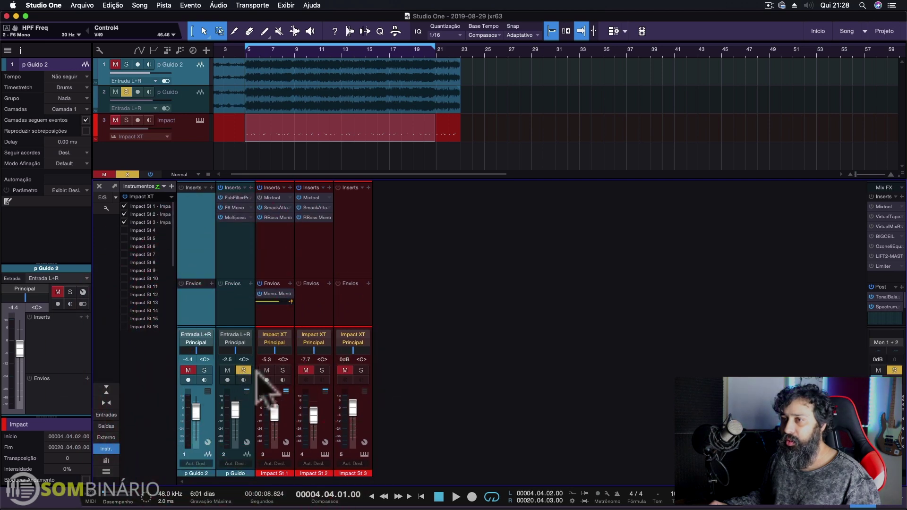
left_click(244, 371)
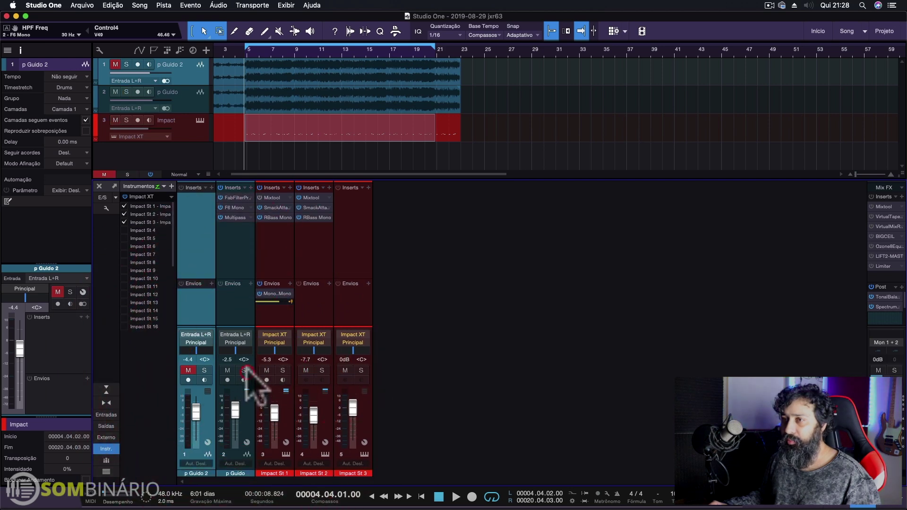
Reactivate the master inserts and play back the mix of p Guido with the Impact drums
left_click(872, 197)
key("space")
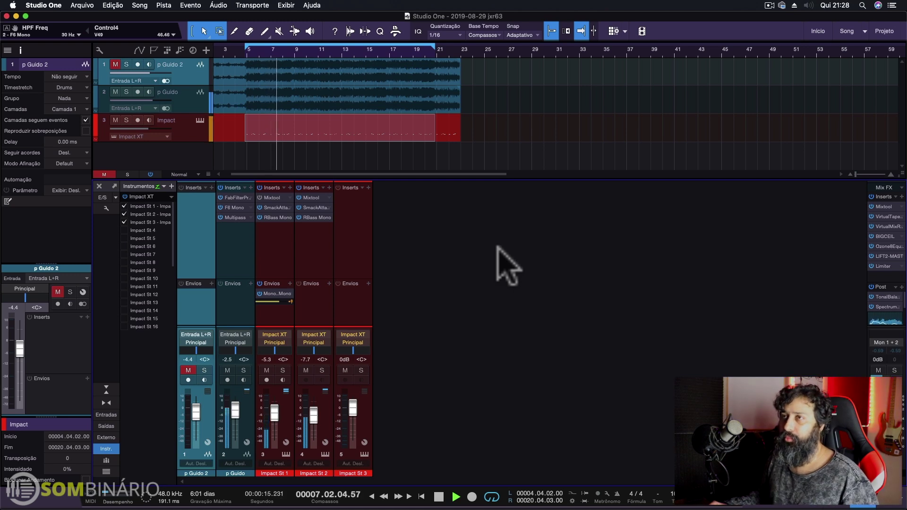
key("space")
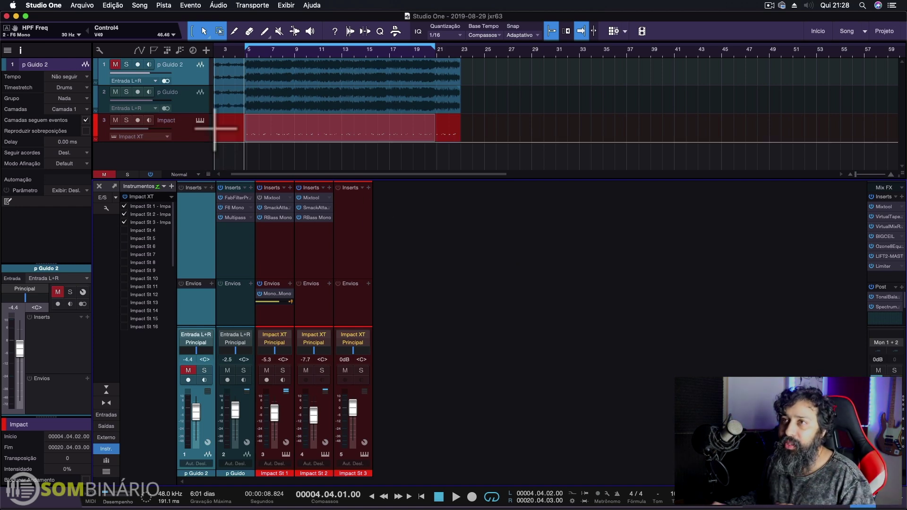
Open the Impact XT instrument, audition its kick and snare pads, and close it
left_click(200, 120)
left_click_drag(513, 123, 601, 17)
left_click(432, 335)
left_click(571, 336)
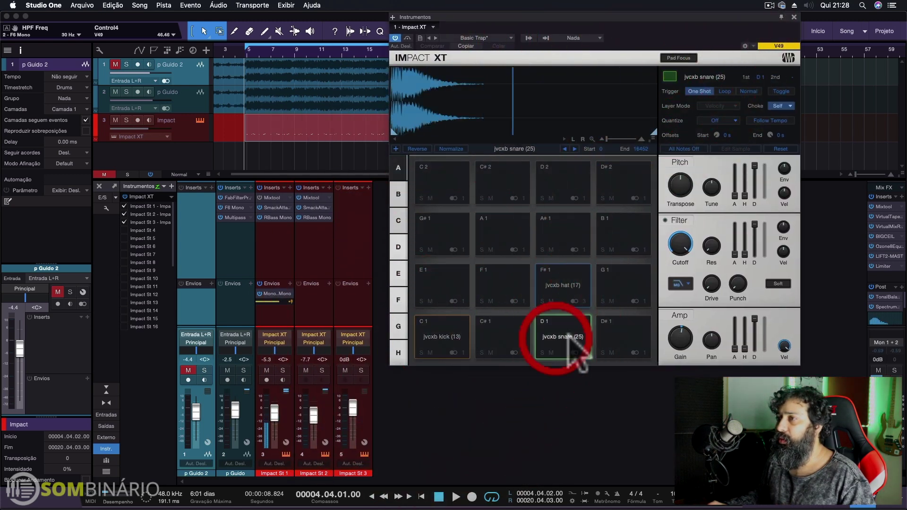
left_click(793, 17)
Open the Impact track's part in the note editor and audition its kick and snare notes in bar 5
double_click(260, 129)
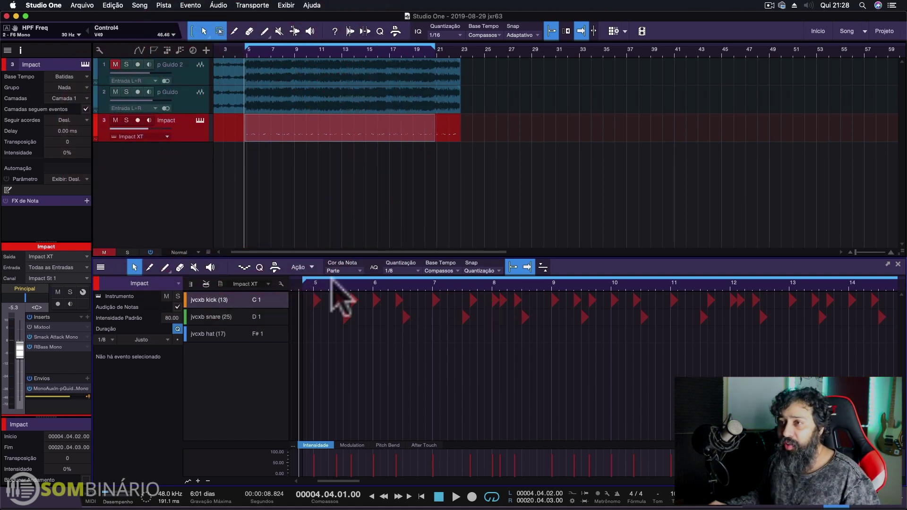
left_click(316, 299)
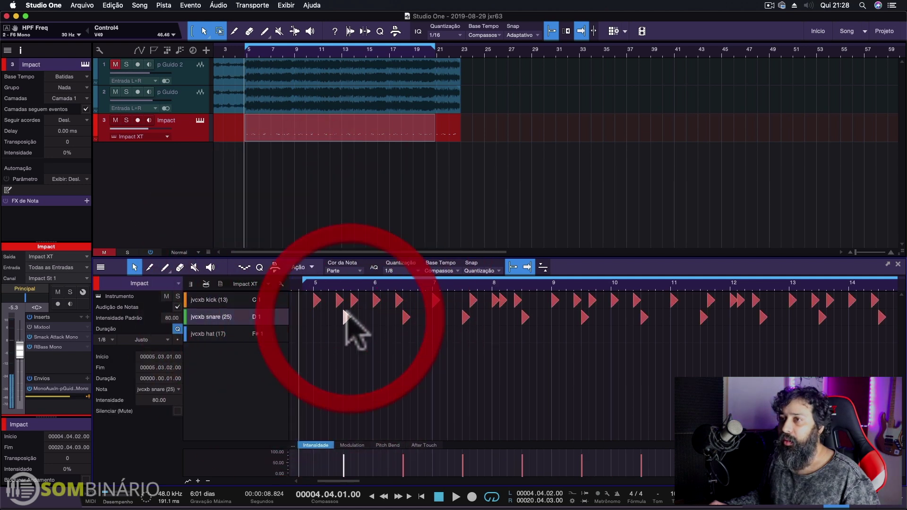
left_click(339, 299)
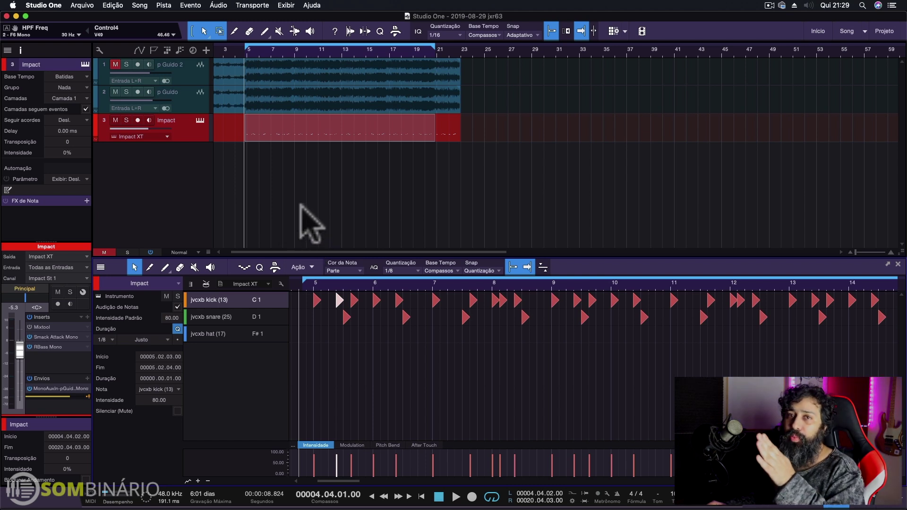
Solo the p Guido and Impact tracks and bring back the mixer
left_click(126, 92)
left_click(126, 120)
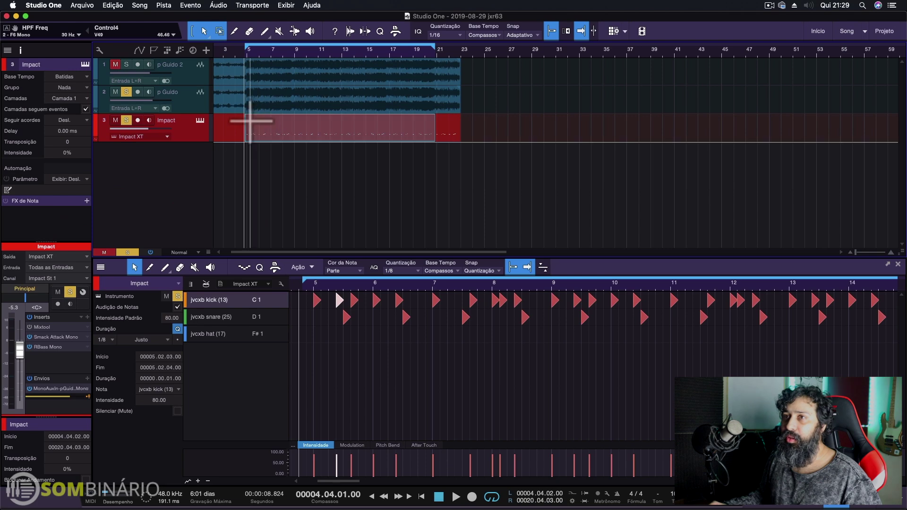
key("F3")
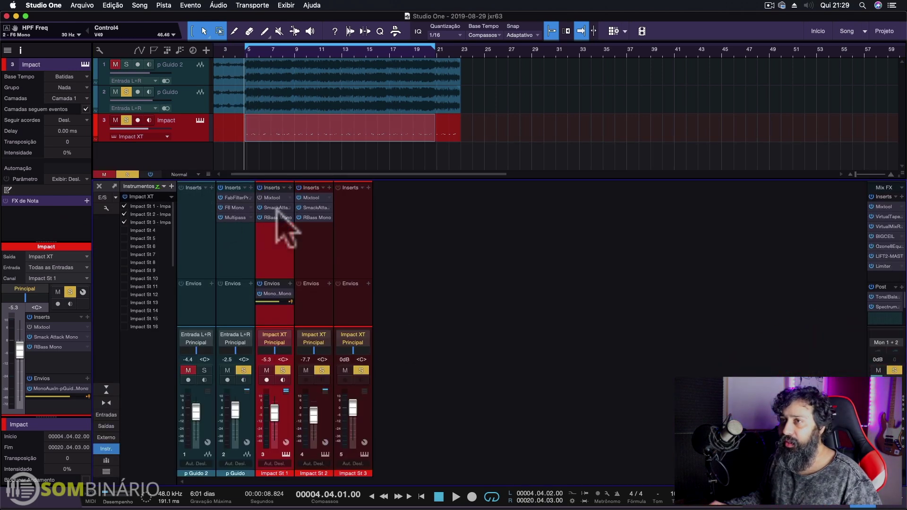
Inspect the Mixtool insert's polarity inversion settings on the Impact St 2 channel and close it
double_click(312, 197)
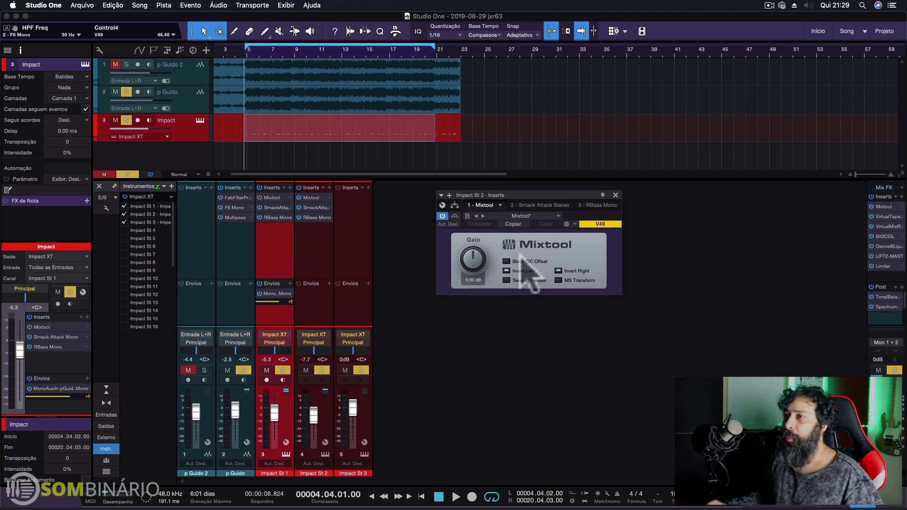
left_click(616, 194)
left_click(261, 226)
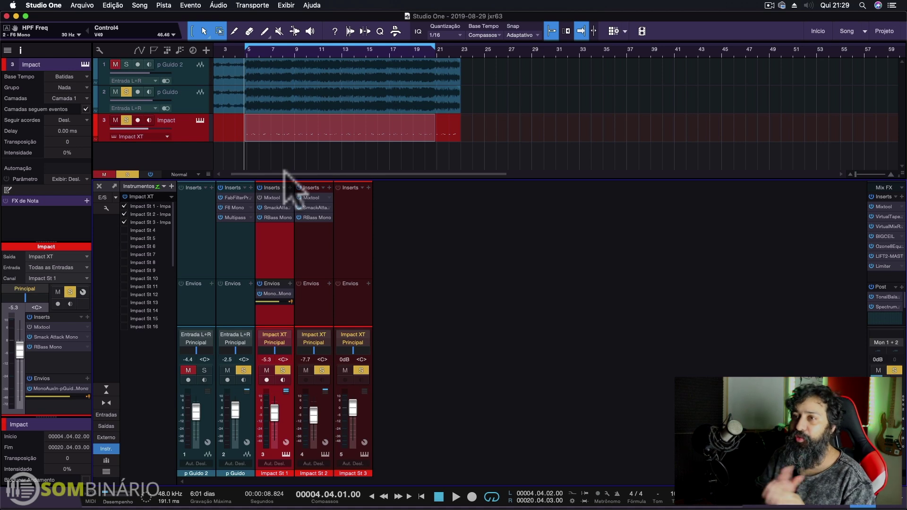
Open FabFilter Pro-Q 3 on the p Guido channel and examine its boosted low-mid band
left_click(238, 239)
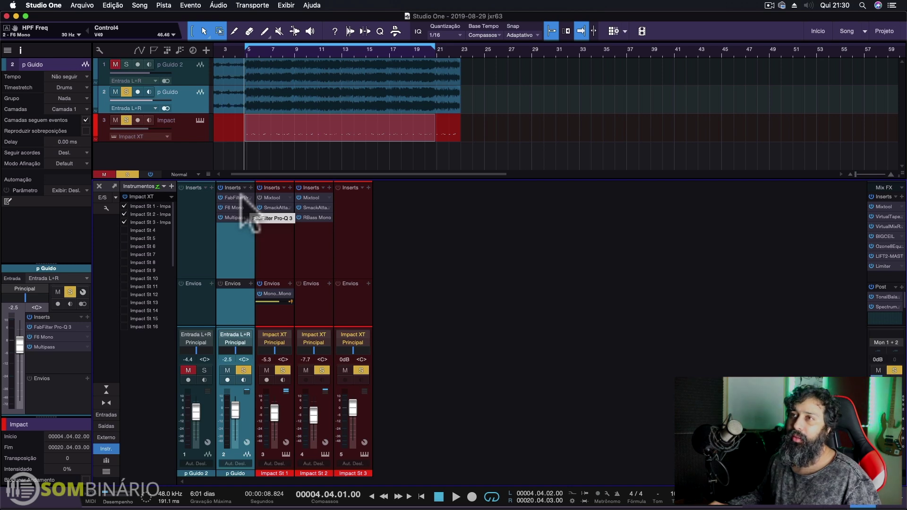
left_click(242, 197)
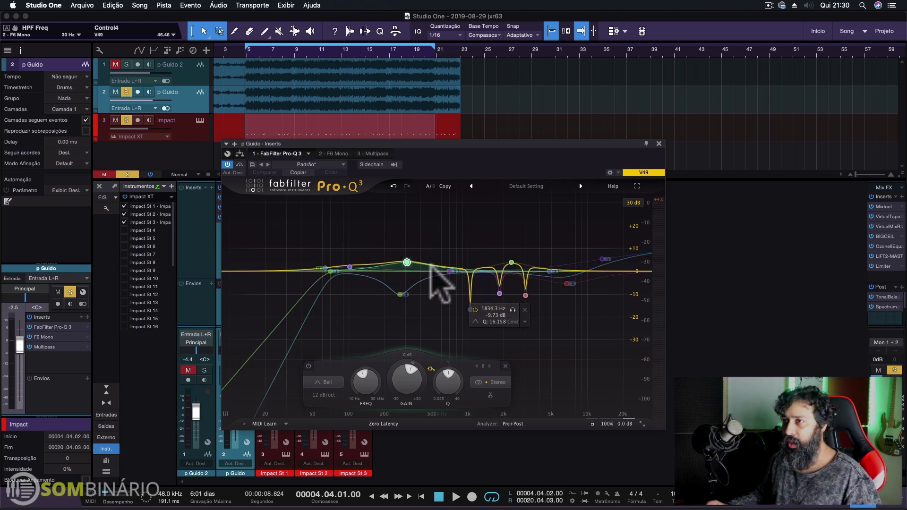
left_click(406, 263)
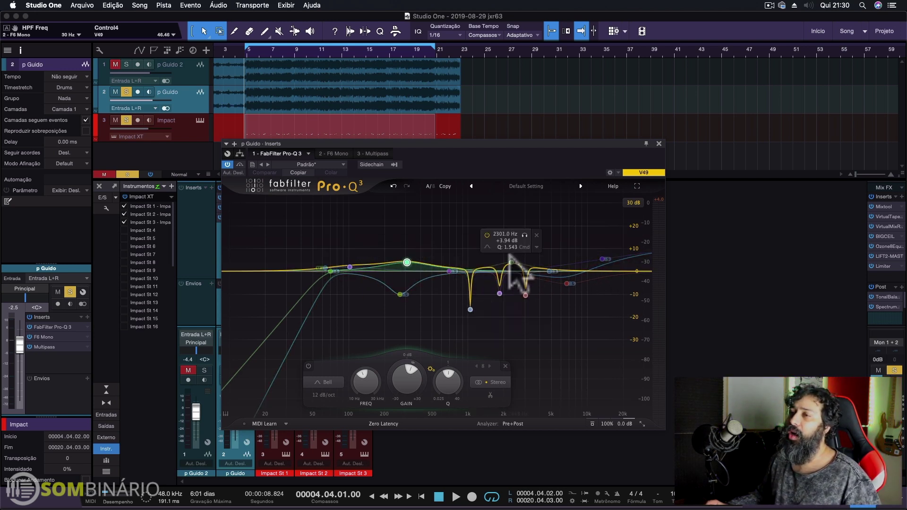
Play the loop while comparing Pro-Q 3 bypassed and active, stop playback and close the equalizer
key("space")
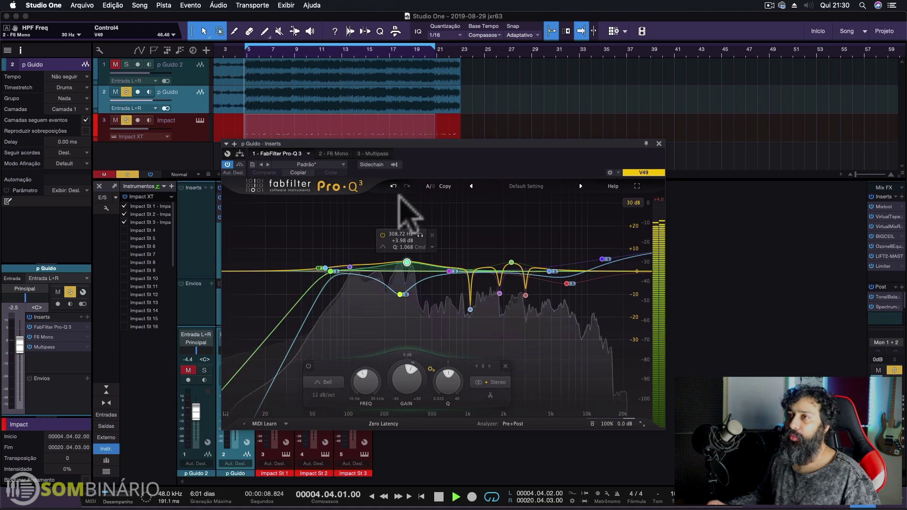
left_click(240, 164)
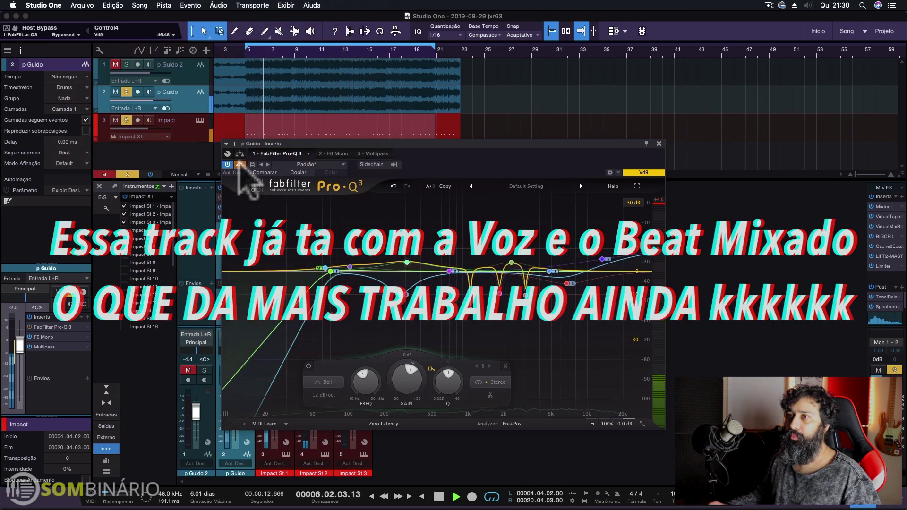
left_click(240, 164)
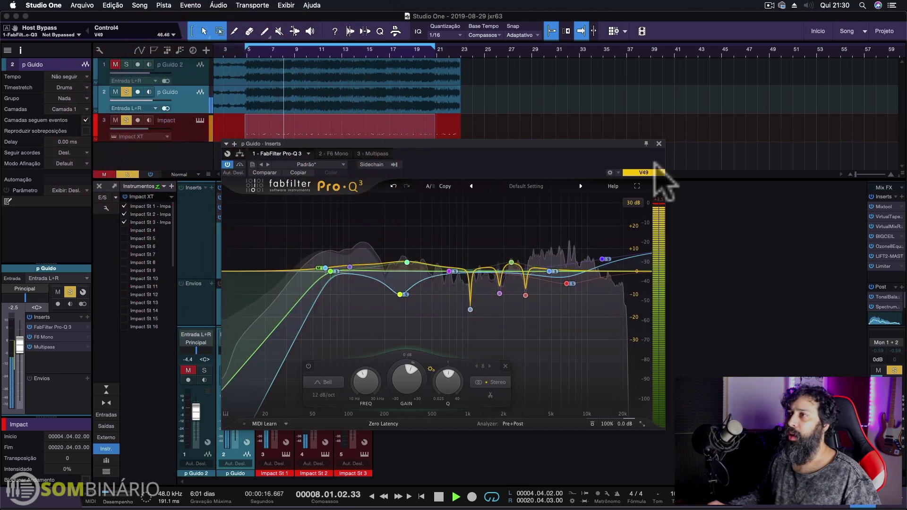
key("space")
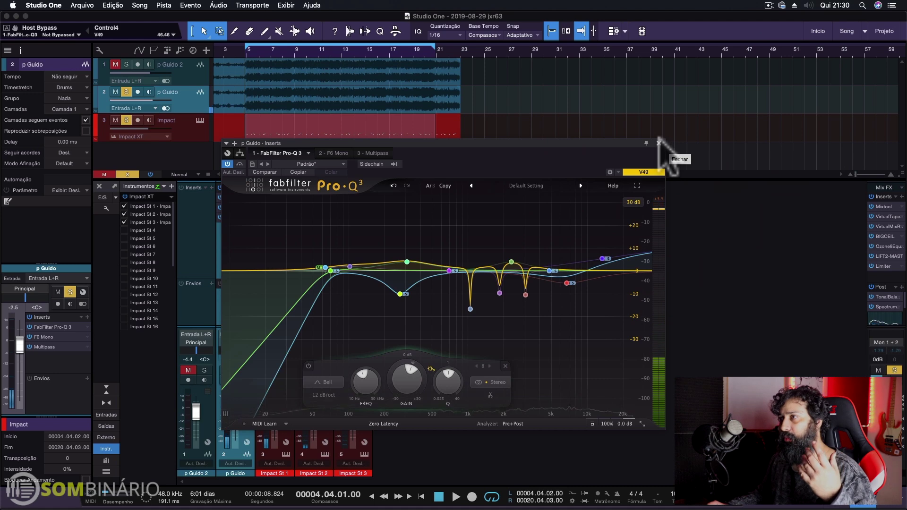
left_click(659, 143)
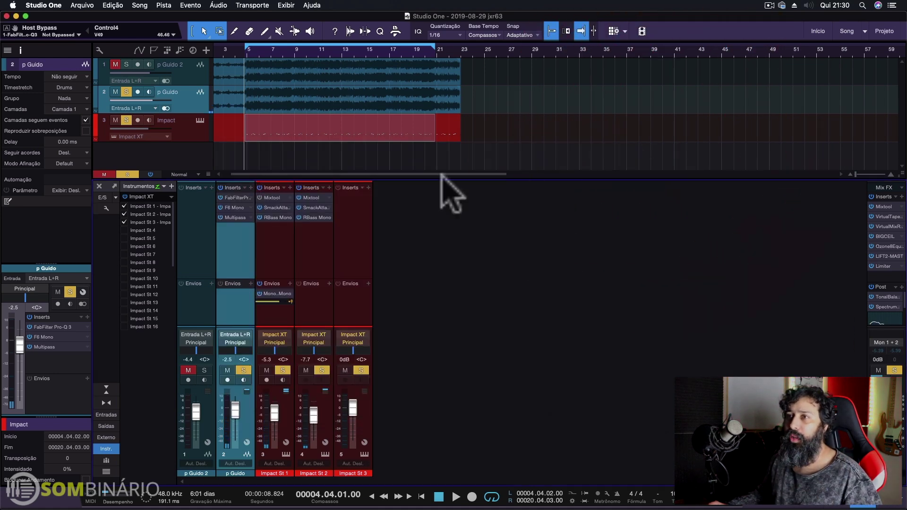
Open the F6 Mono equalizer on the p Guido channel and move its window clear of the mixer channels
left_click(236, 207)
left_click_drag(632, 164, 551, 124)
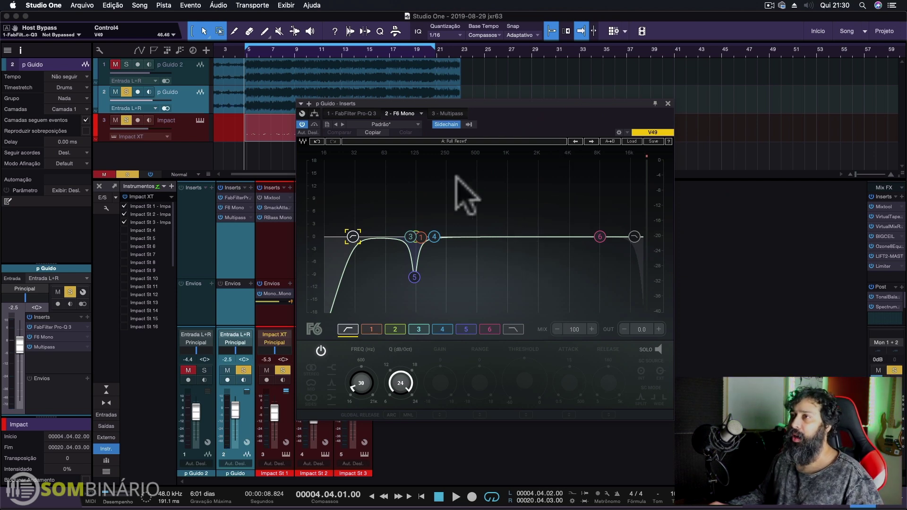
left_click_drag(523, 123, 619, 109)
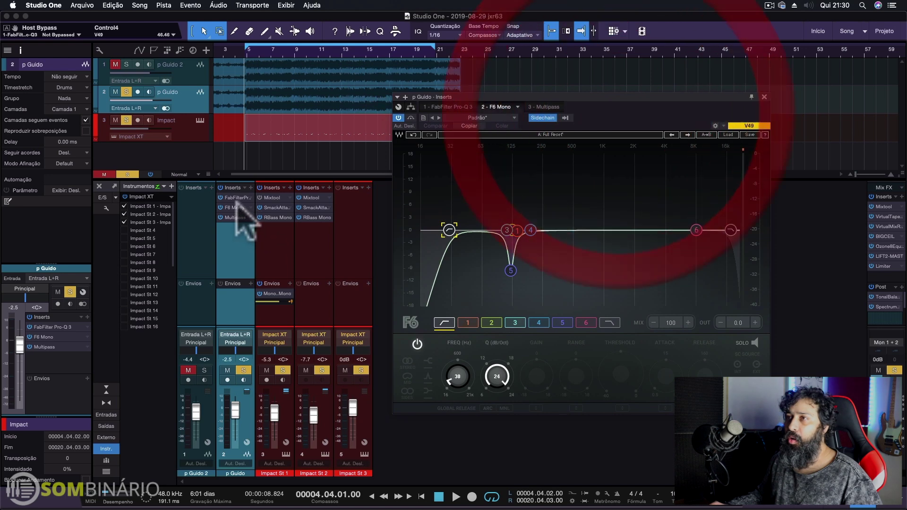
Examine Pro-Q 3's low-mid cut band and F6 Mono's band 3 dynamic settings on p Guido, and close the plug-in window
left_click(469, 108)
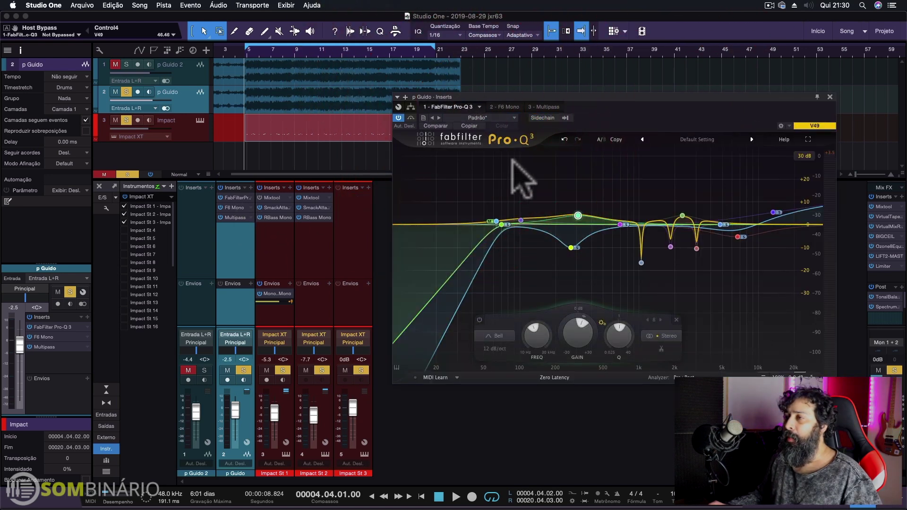
left_click_drag(577, 225, 583, 279)
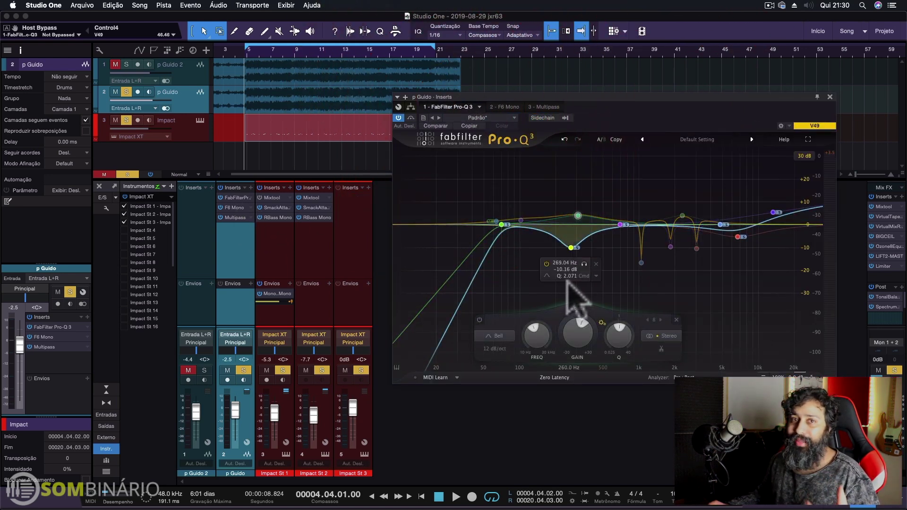
left_click(510, 105)
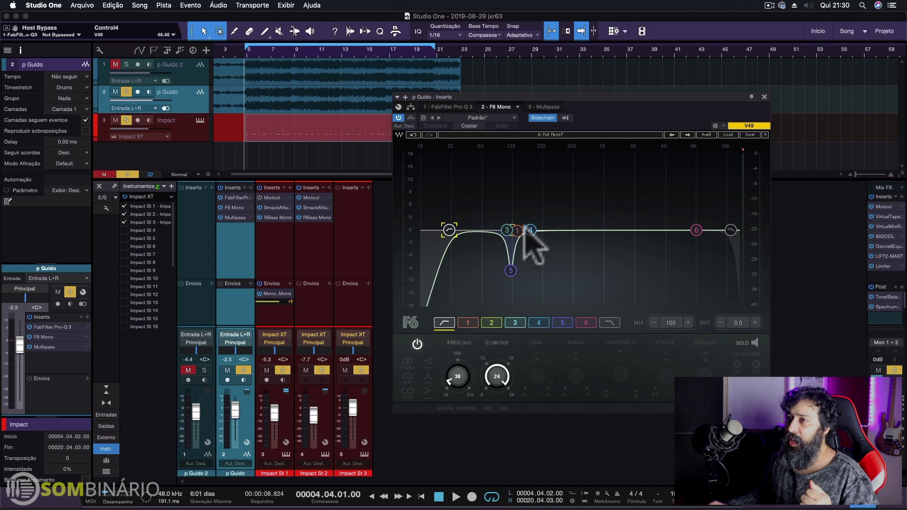
left_click(506, 231)
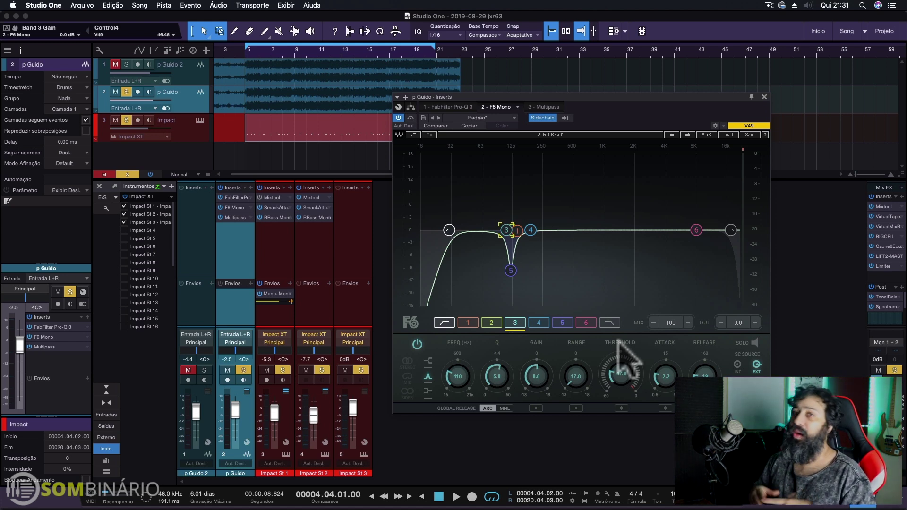
left_click(764, 97)
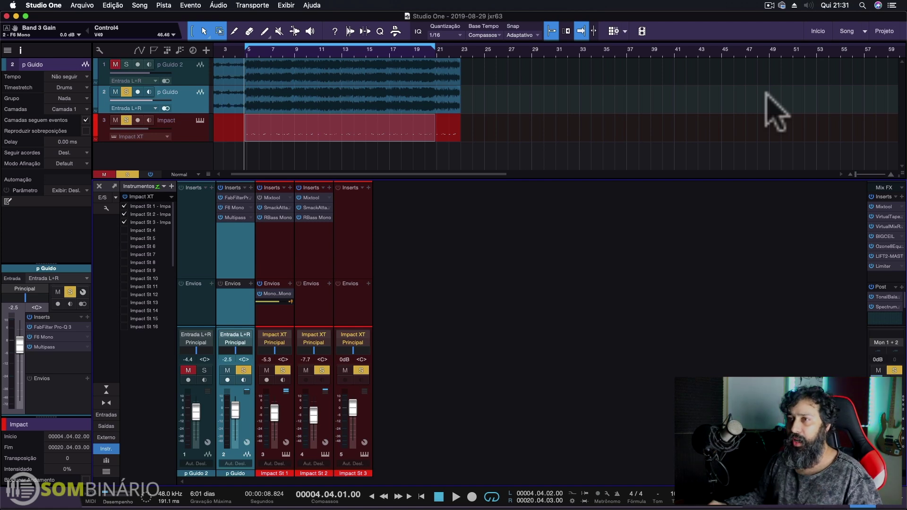
Reopen F6 Mono on the p Guido channel and play the loop to watch how its bands respond
left_click(233, 208)
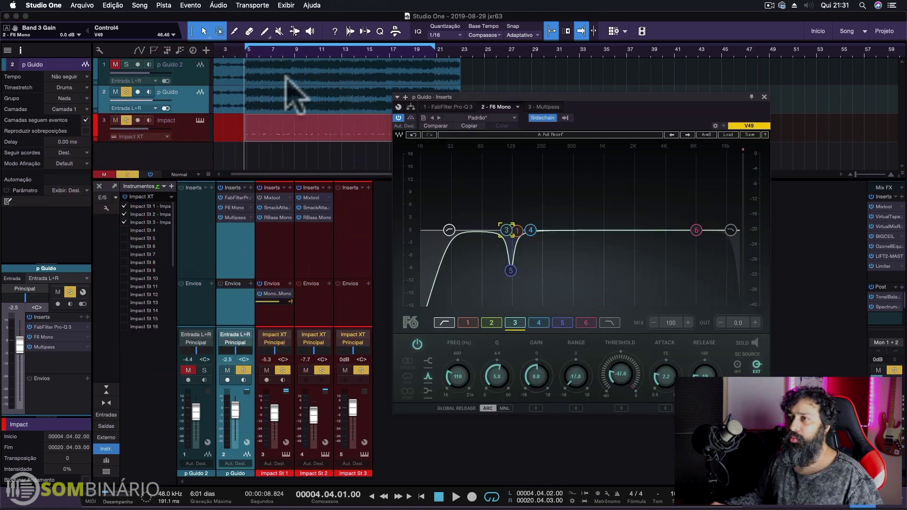
key("space")
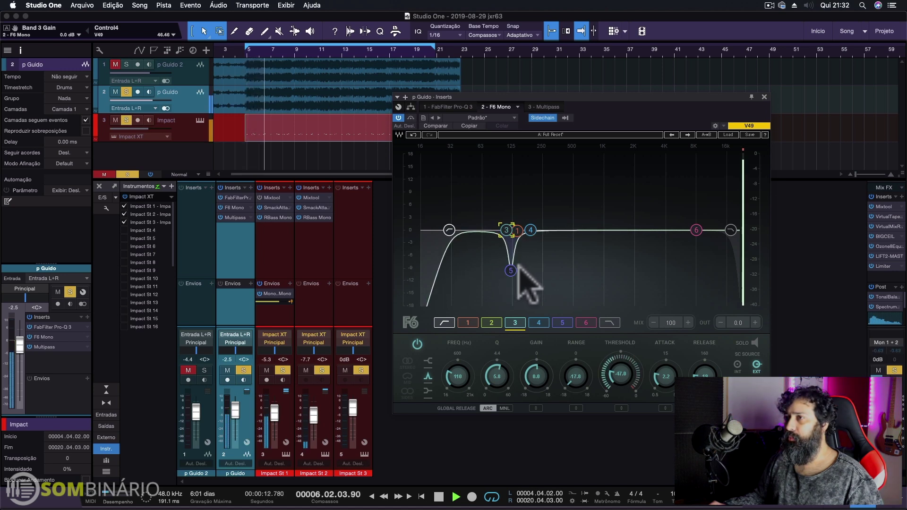
key("space")
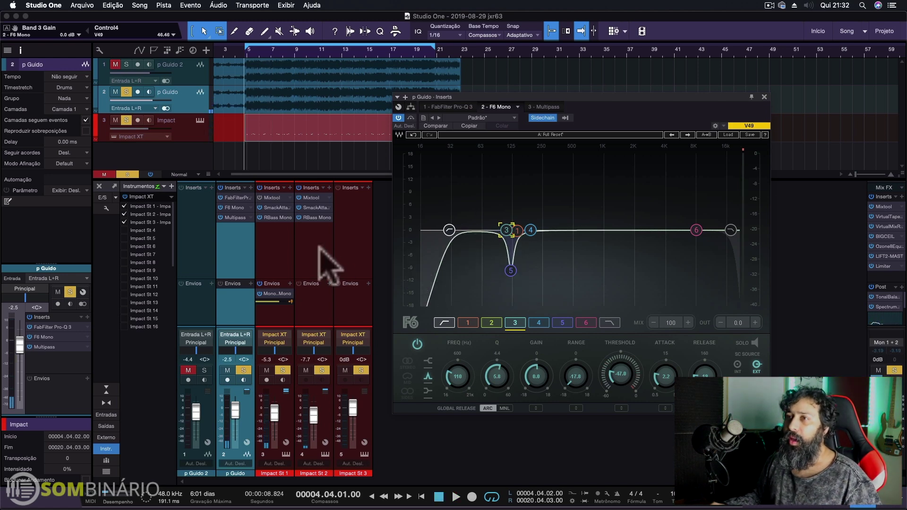
Examine the RBass Mono and Smack Attack Mono settings on the Impact St 1 channel
left_click(279, 218)
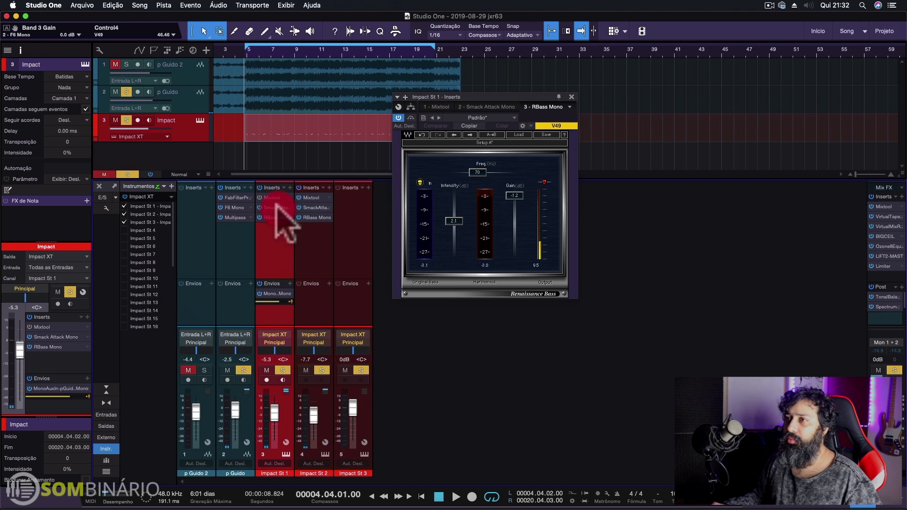
left_click(278, 208)
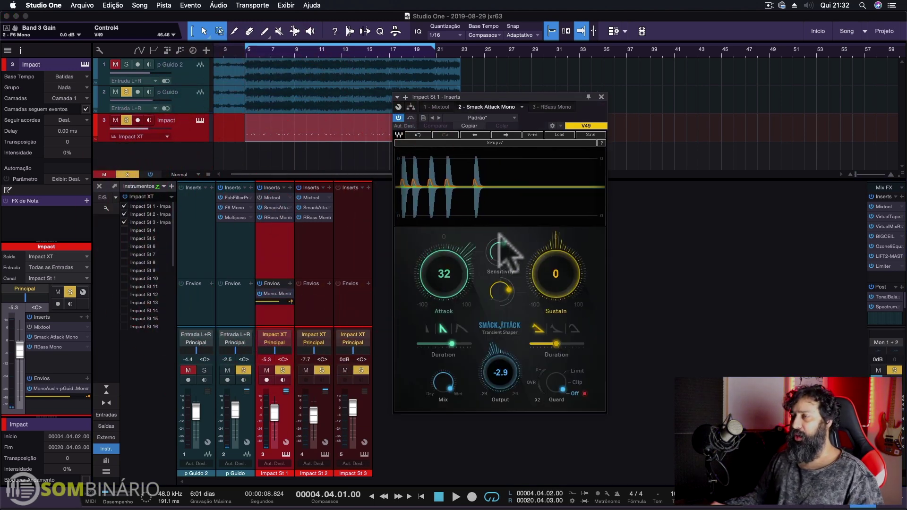
left_click(283, 217)
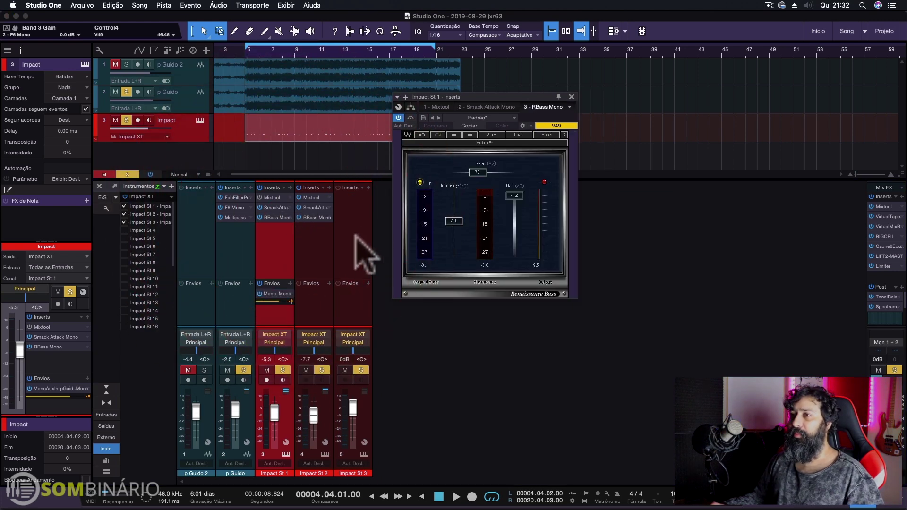
Examine the Mixtool, Smack Attack Stereo and RBass Mono inserts on the Impact St 2 channel, and close the plug-in window
left_click(316, 198)
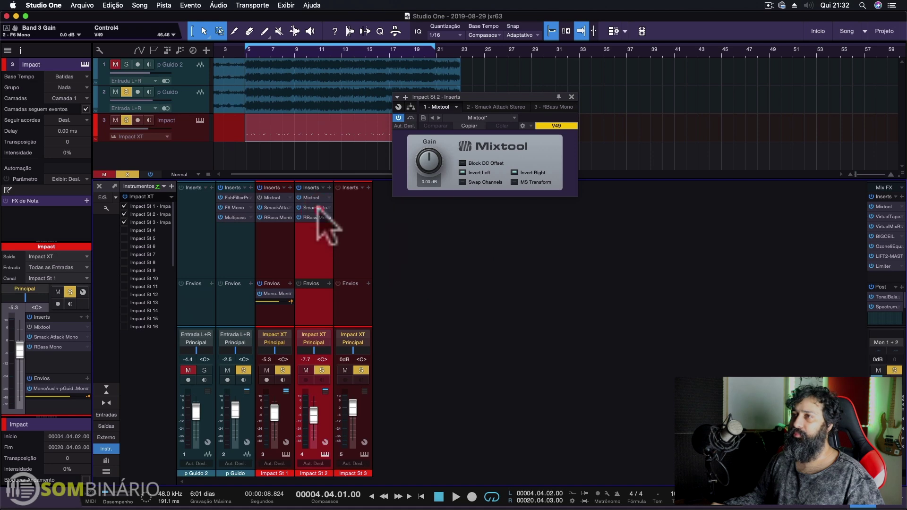
left_click(312, 208)
left_click(556, 107)
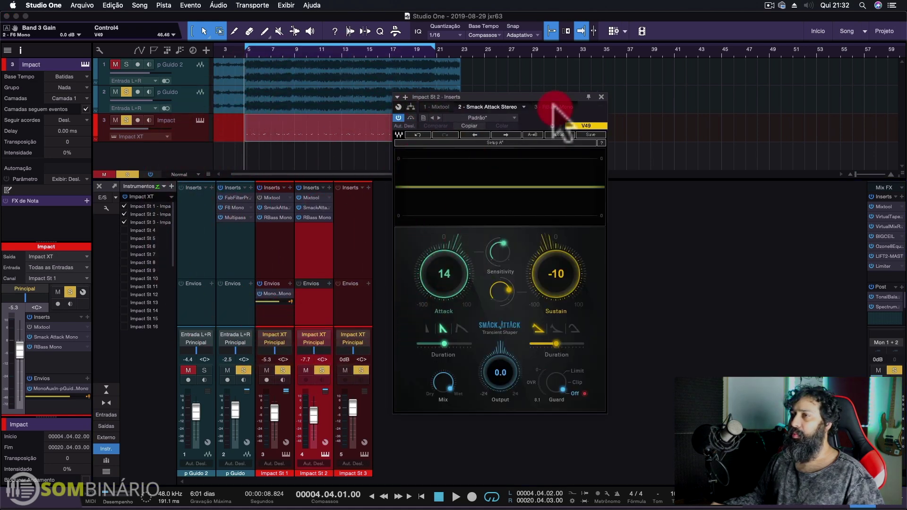
left_click(502, 108)
left_click(550, 107)
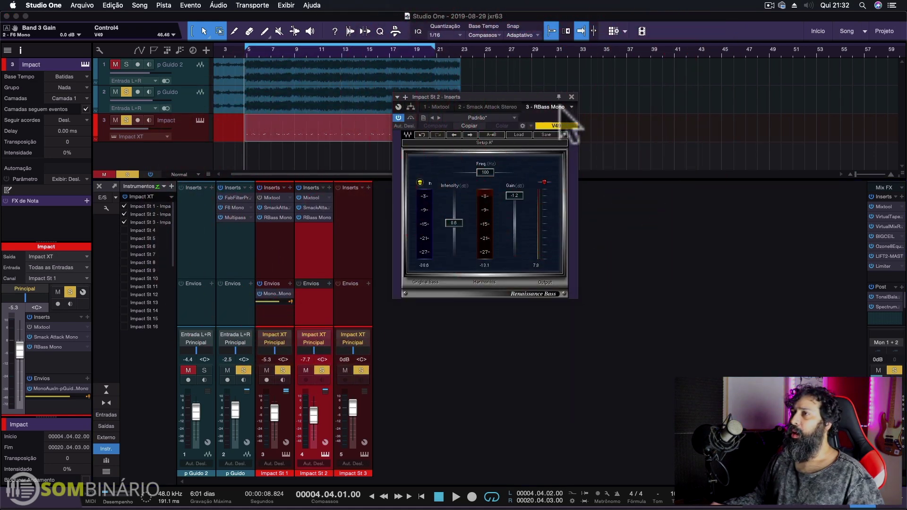
left_click(571, 96)
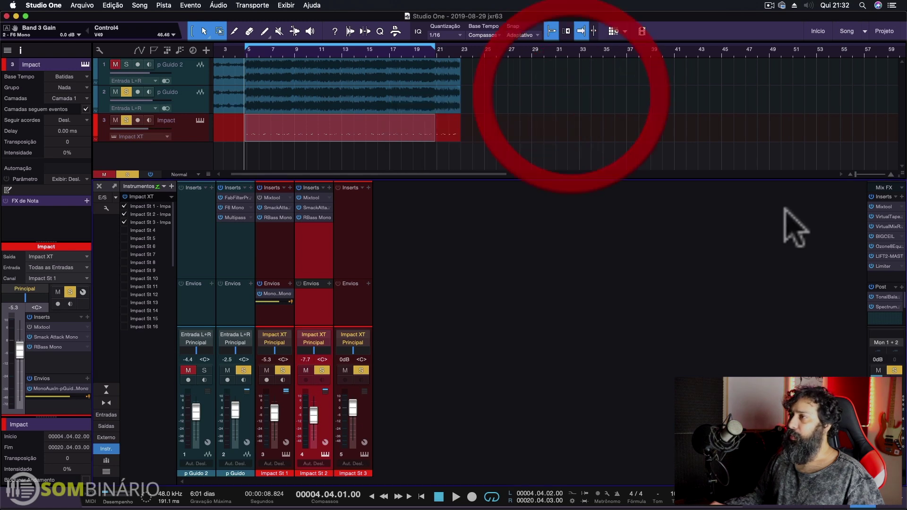
Review the Virtual Tape Machines, Virtual Mix Rack, BIGCEIL and Ozone 8 Equalizer inserts on the main output channel
left_click(884, 217)
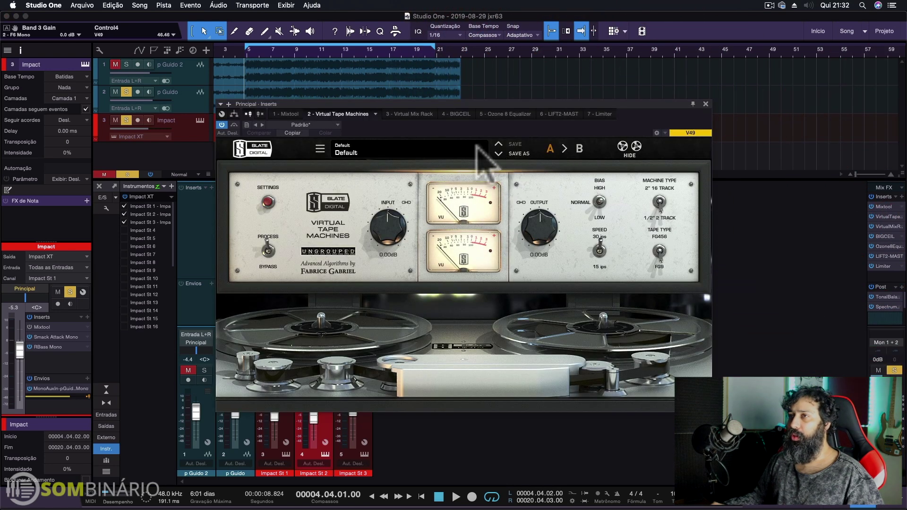
left_click(399, 114)
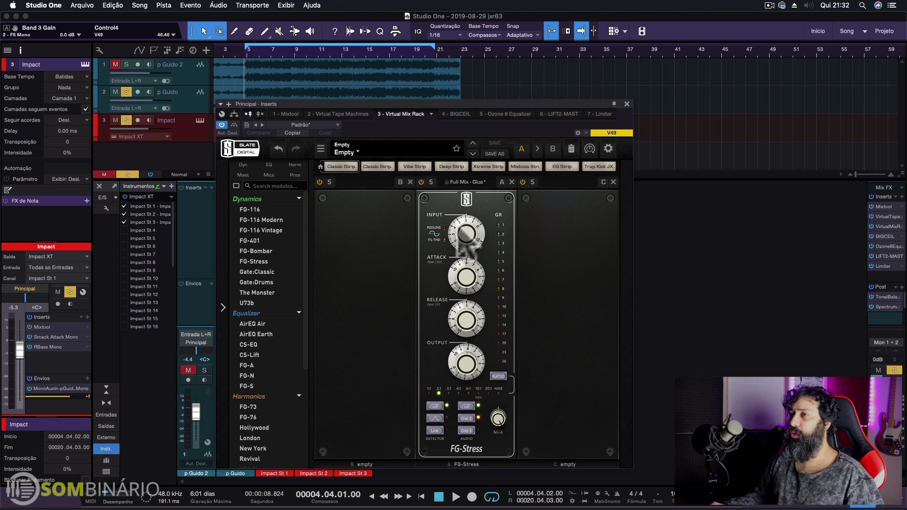
left_click(454, 115)
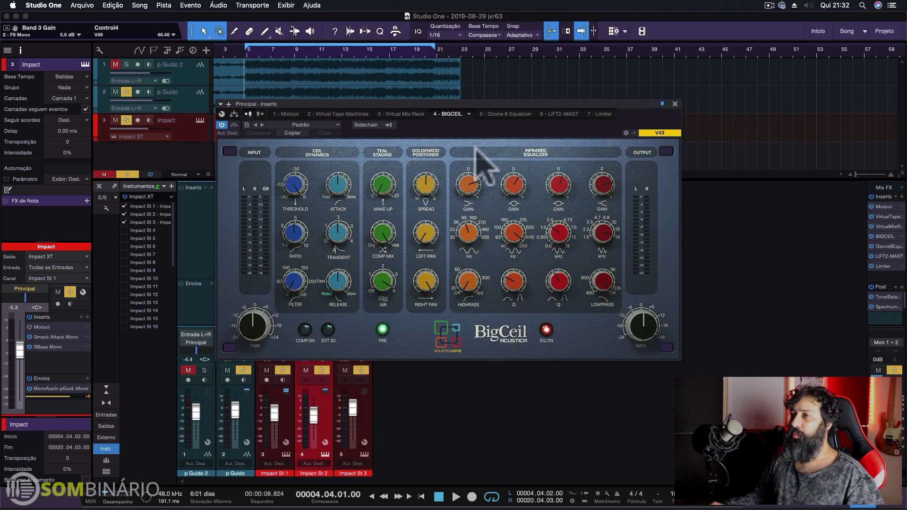
left_click(502, 115)
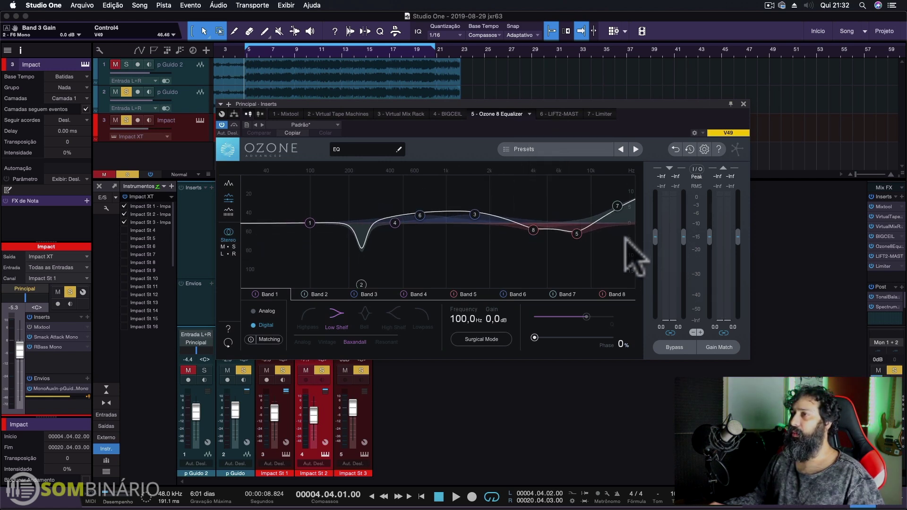
scroll(633, 256, "down", 2)
Review the LIFT2-MAST and Limiter inserts on the main output, and move the Limiter window toward the middle of the screen
left_click(558, 115)
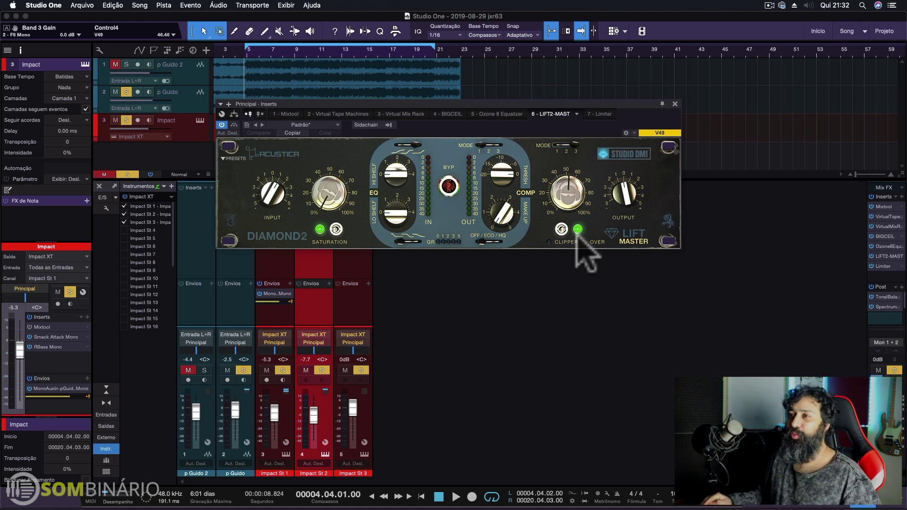
left_click(600, 114)
left_click_drag(406, 145, 520, 217)
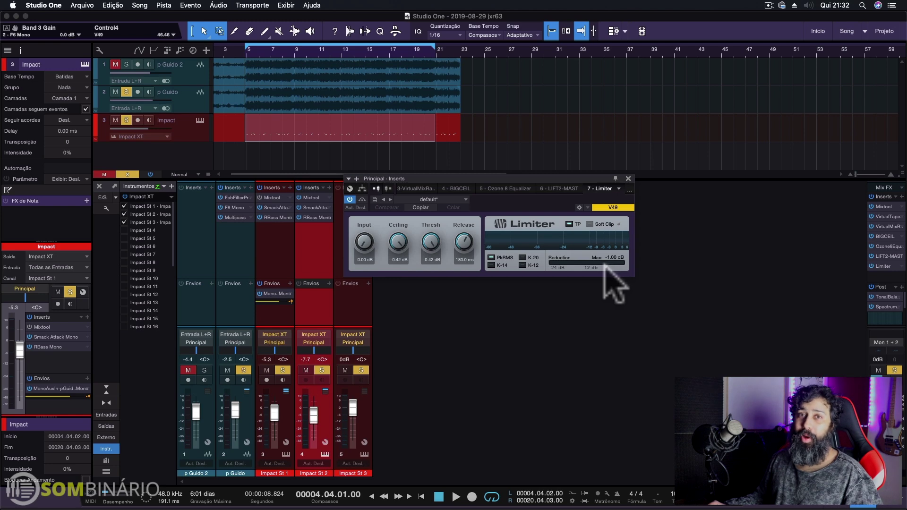
left_click_drag(534, 208, 556, 220)
Play the reworked mix, and for comparison play the original p Guido 2 soloed with the main output inserts switched off
key("space")
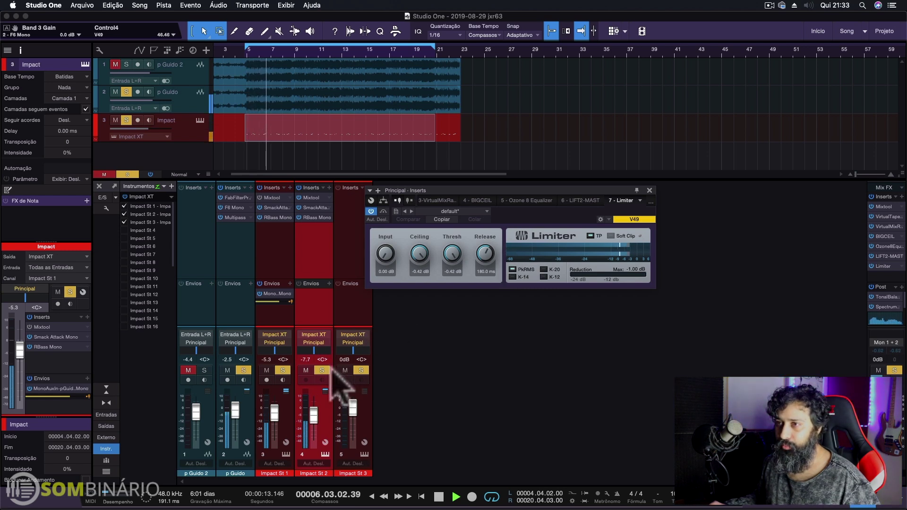
left_click(306, 371)
left_click(243, 371)
key("space")
left_click(204, 370)
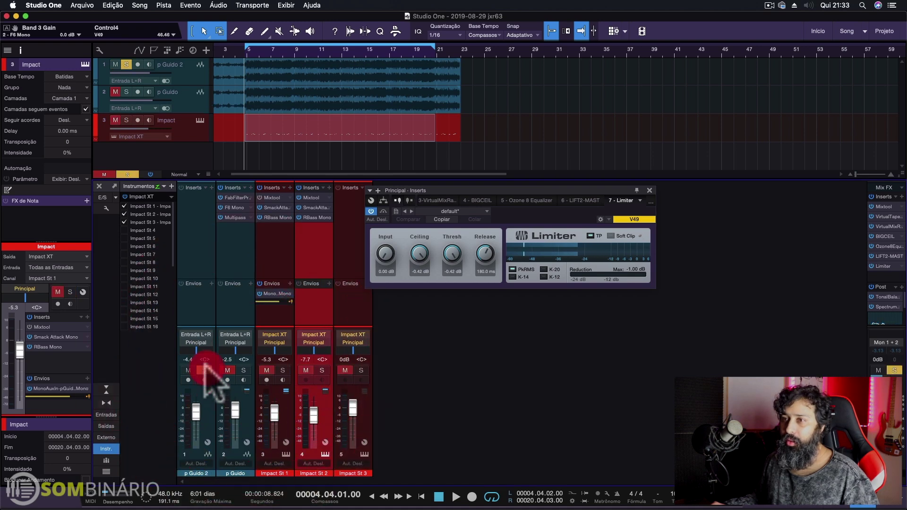
key("space")
left_click(871, 196)
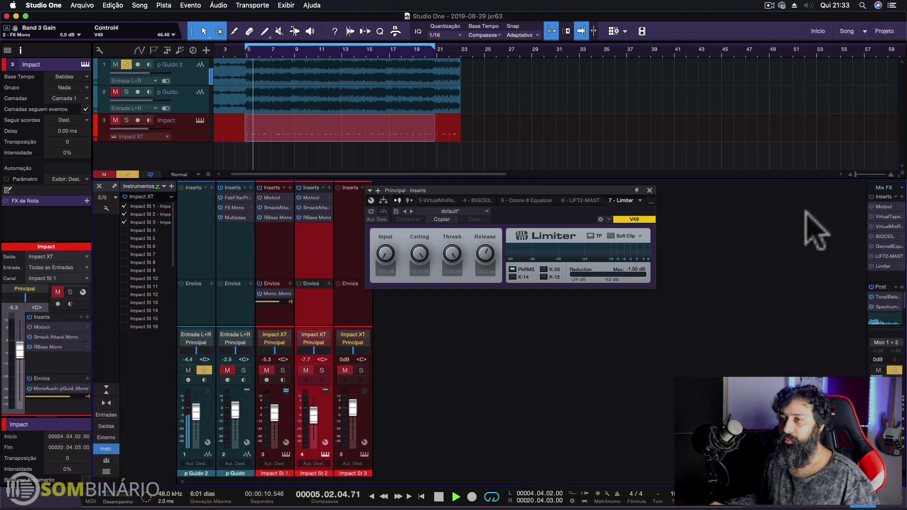
key("space")
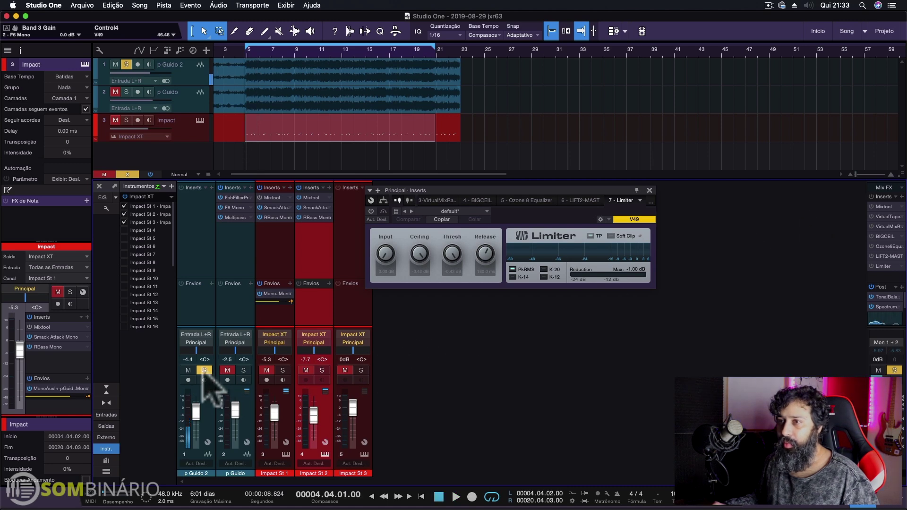
Switch back to the reworked mix by muting p Guido 2 and reactivating the main output inserts, and play the loop
left_click(188, 370)
left_click(204, 370)
left_click(870, 197)
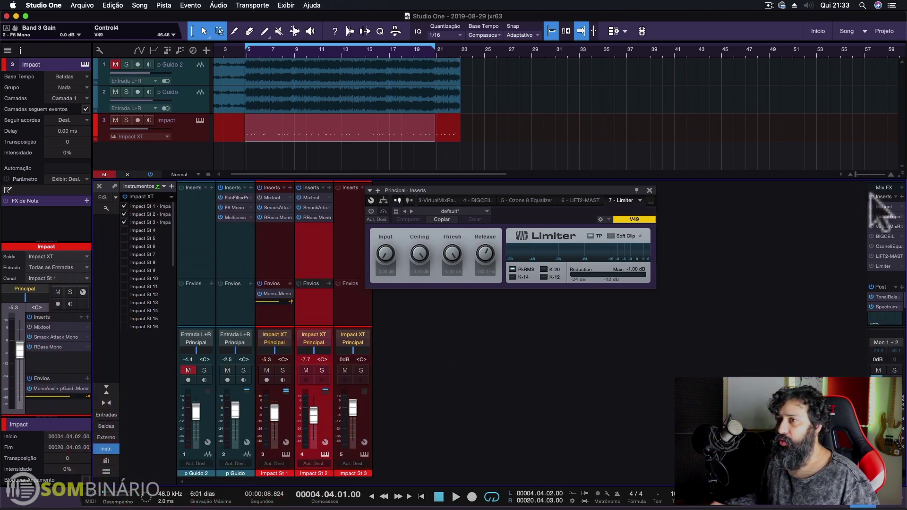
key("space")
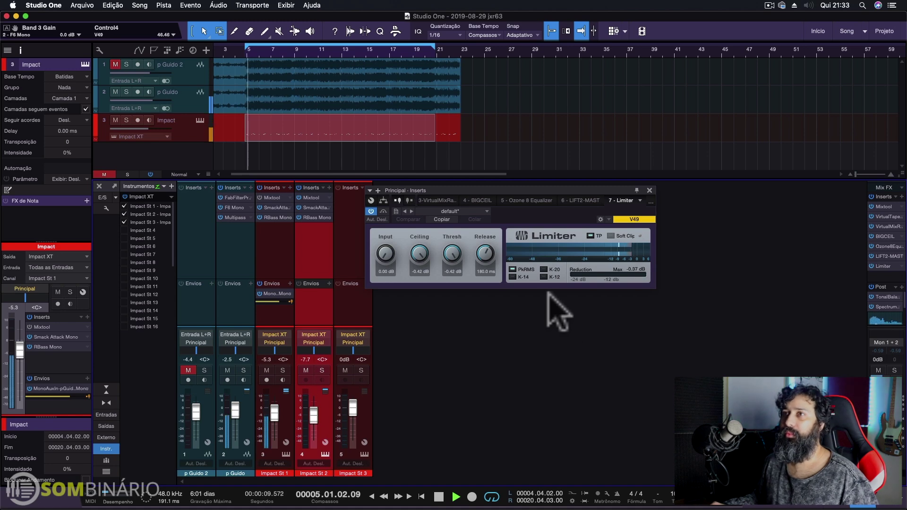
Open the Multipass plug-in on the p Guido channel, stop playback and reposition its window
left_click(235, 218)
key("space")
left_click_drag(607, 212, 577, 162)
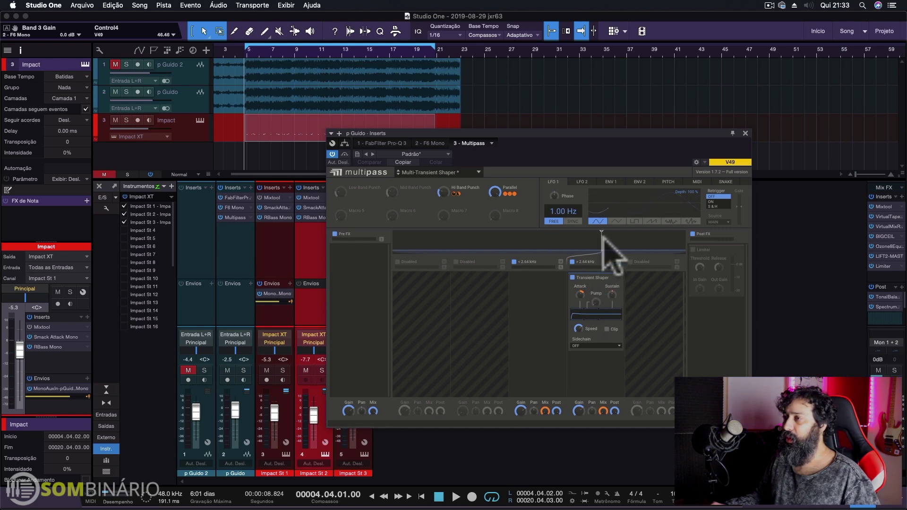
Play the loop while comparing Multipass bypassed and active on p Guido, stop playback and close the plug-in window
key("space")
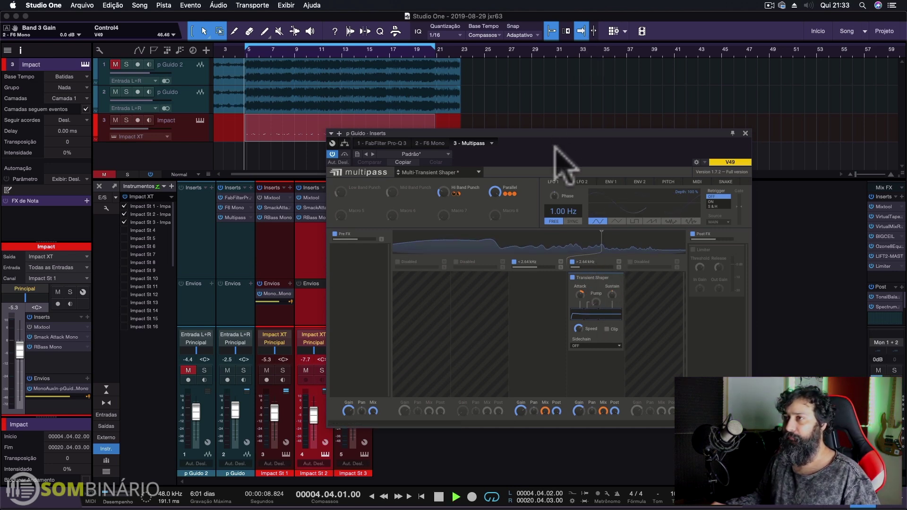
left_click_drag(552, 145, 511, 137)
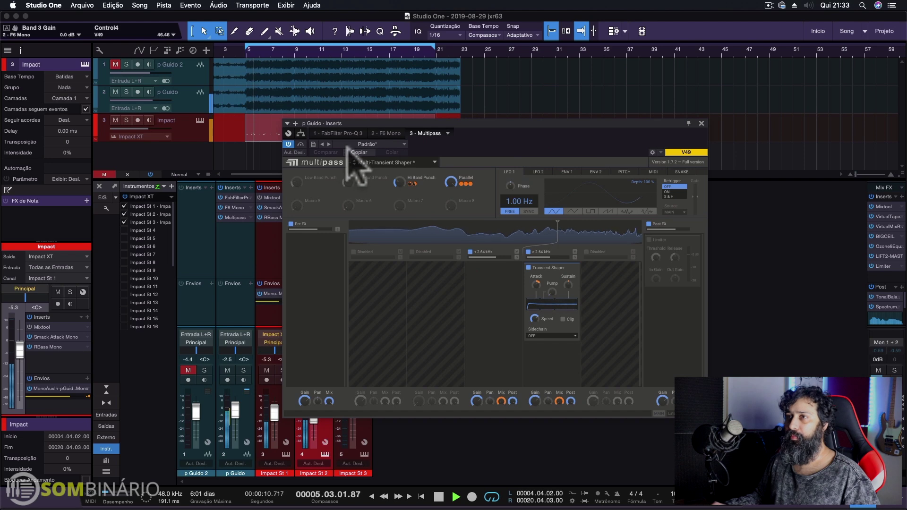
left_click(301, 144)
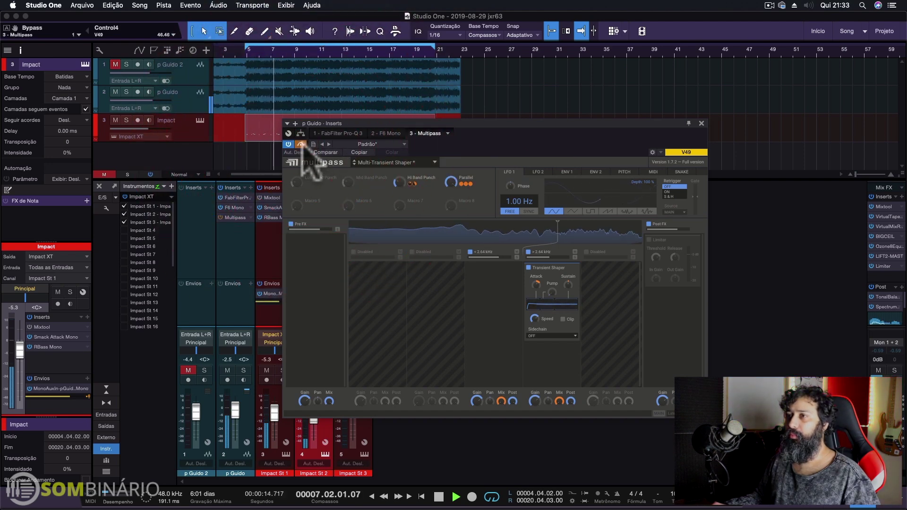
left_click(300, 144)
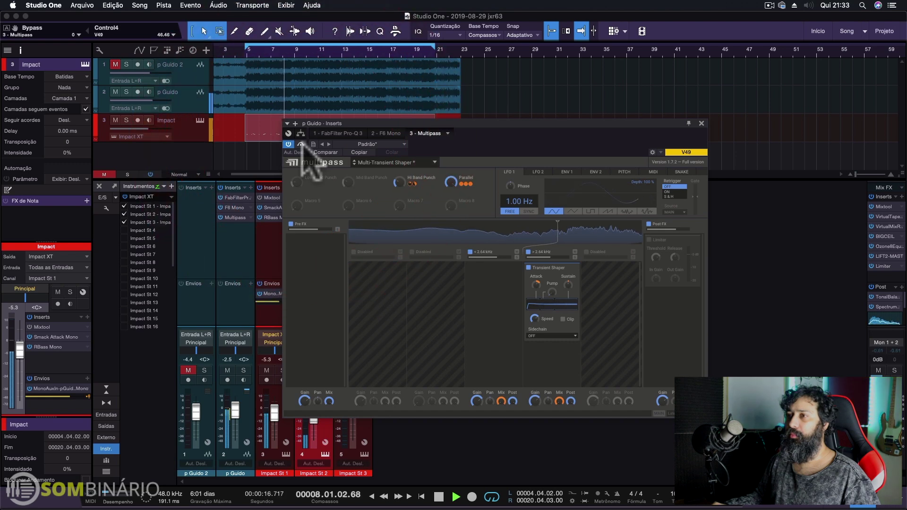
key("space")
left_click(702, 124)
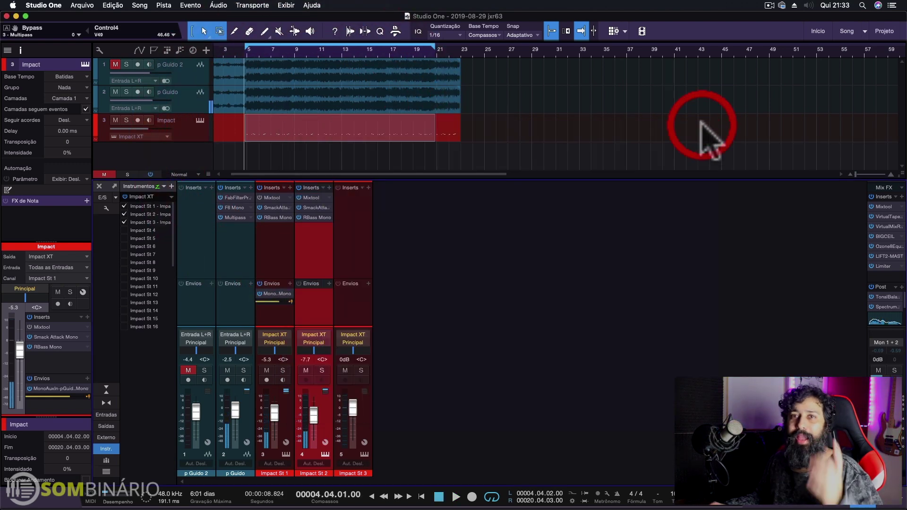